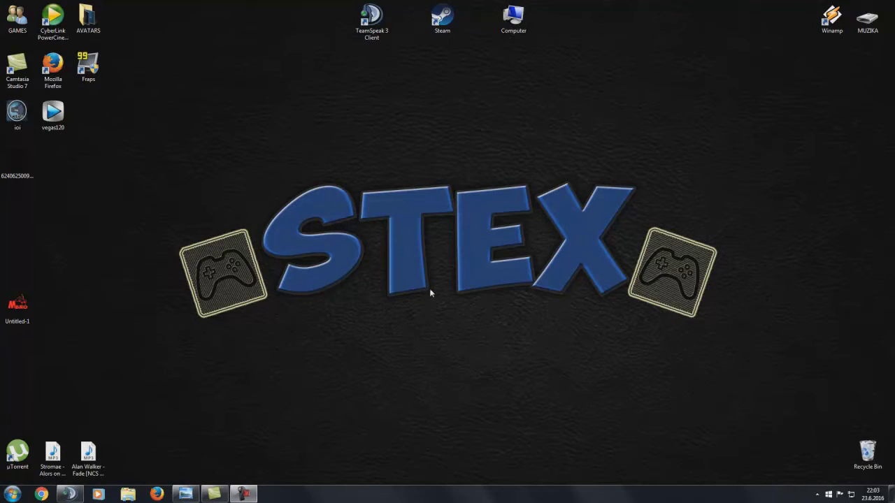
# Step: Launch Adobe Photoshop CS6 from the Start menu and maximize its window
pyautogui.click(13, 495)
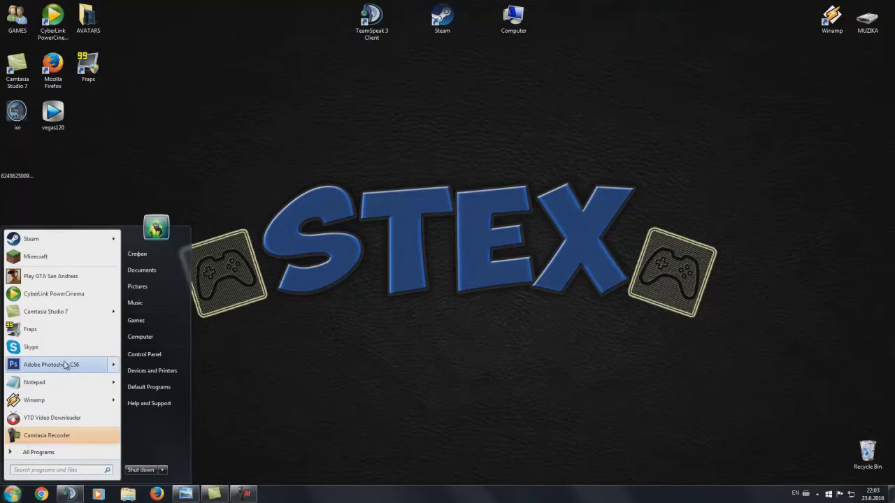
pyautogui.click(65, 363)
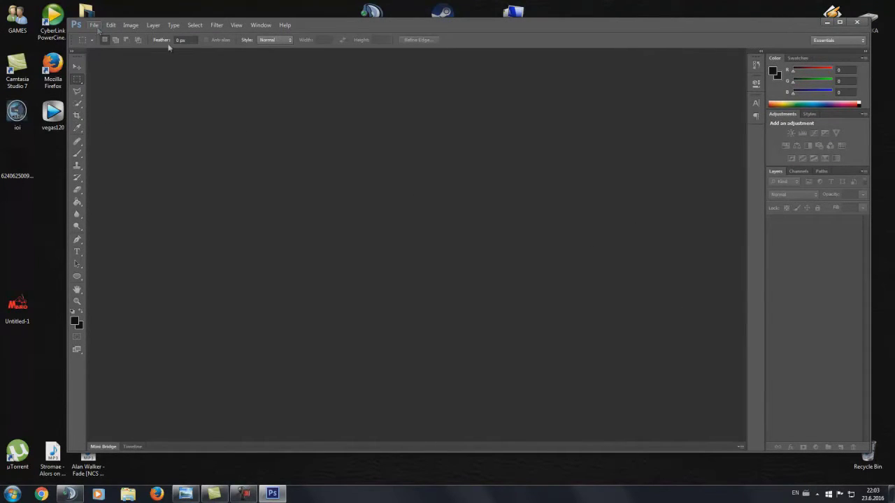
pyautogui.click(840, 22)
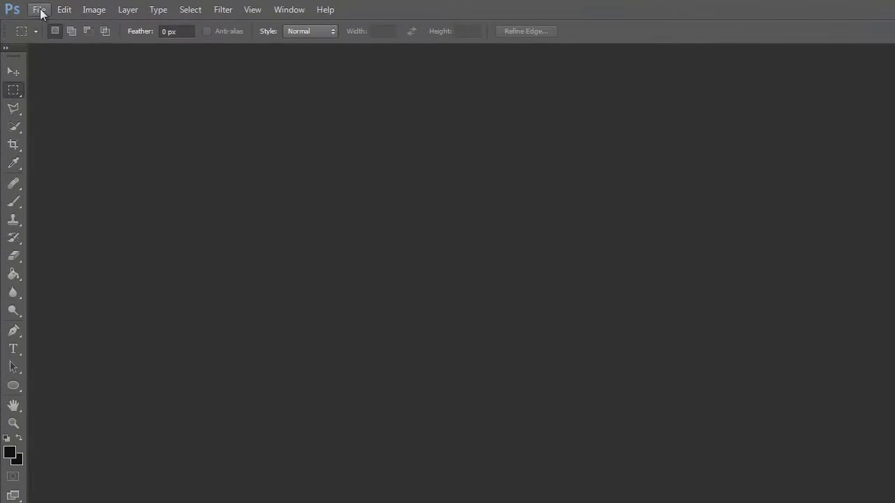
# Step: Create a new transparent document, changing width 377 and height 369 to 500 pixels each
pyautogui.click(39, 12)
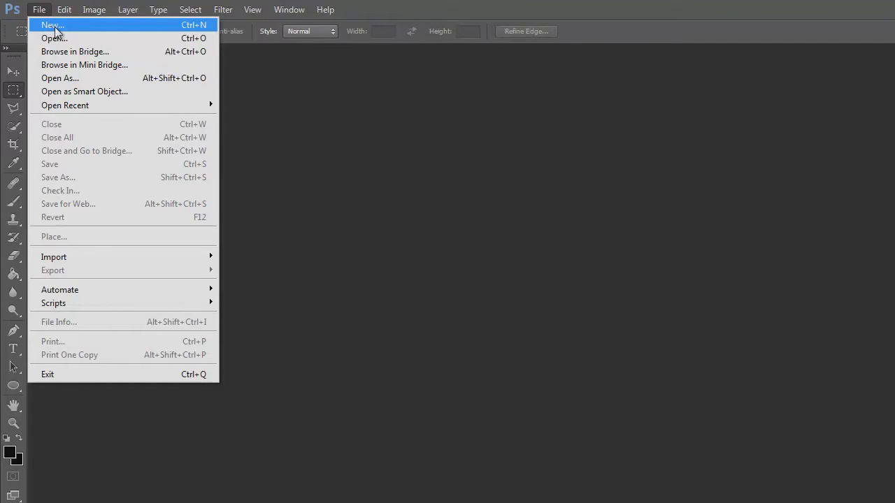
pyautogui.click(54, 31)
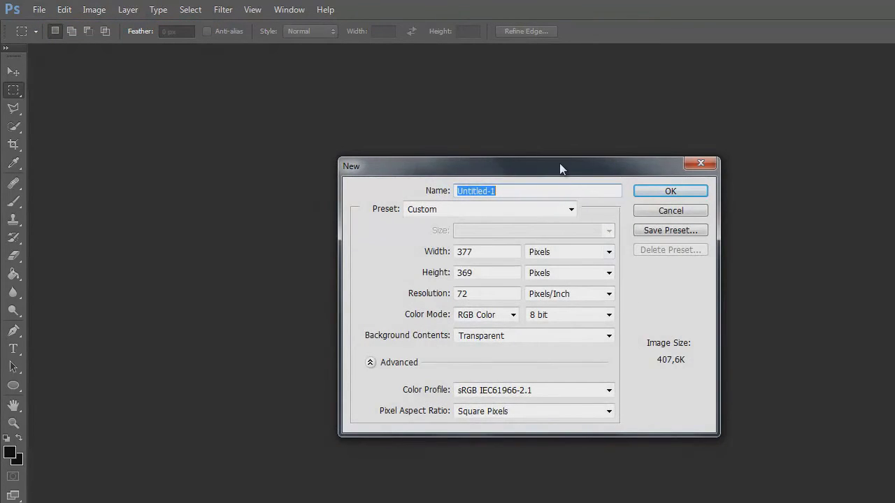
pyautogui.moveTo(560, 166); pyautogui.dragTo(695, 190)
pyautogui.click(699, 214)
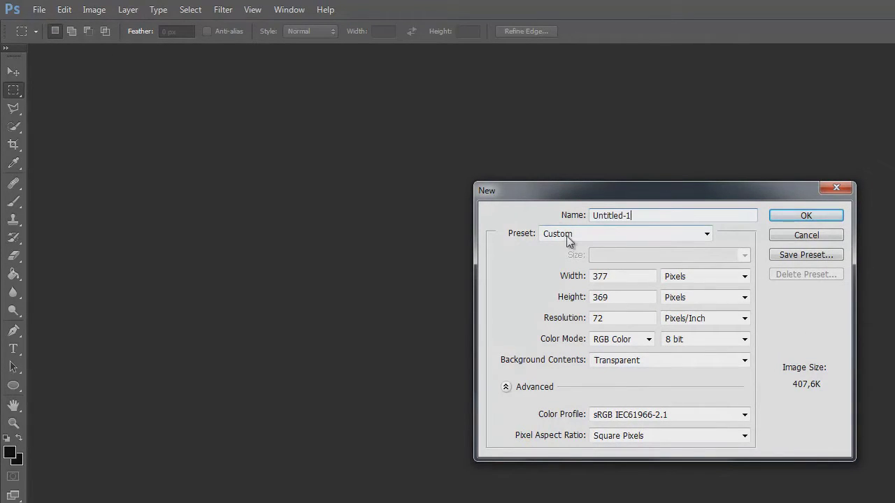
pyautogui.doubleClick(607, 276)
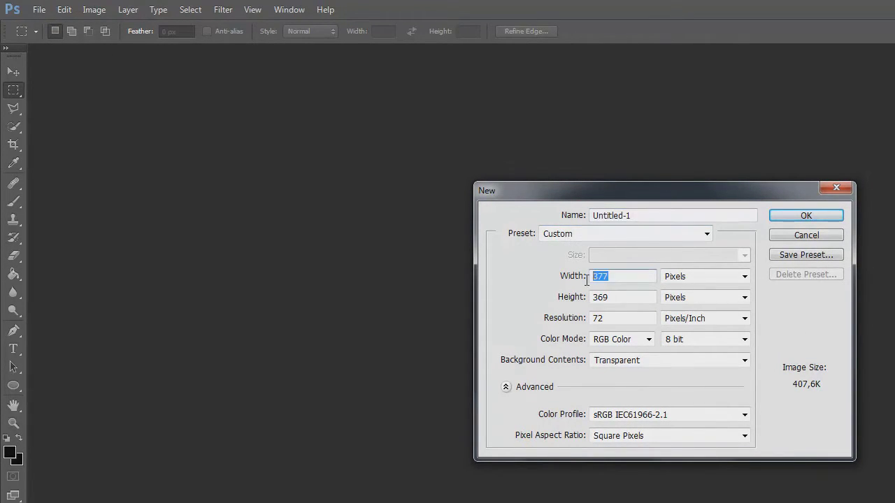
pyautogui.press('BackSpace')
pyautogui.write('500')
pyautogui.click(634, 299)
pyautogui.press('BackSpace')
pyautogui.press('BackSpace')
pyautogui.press('BackSpace')
pyautogui.write('500')
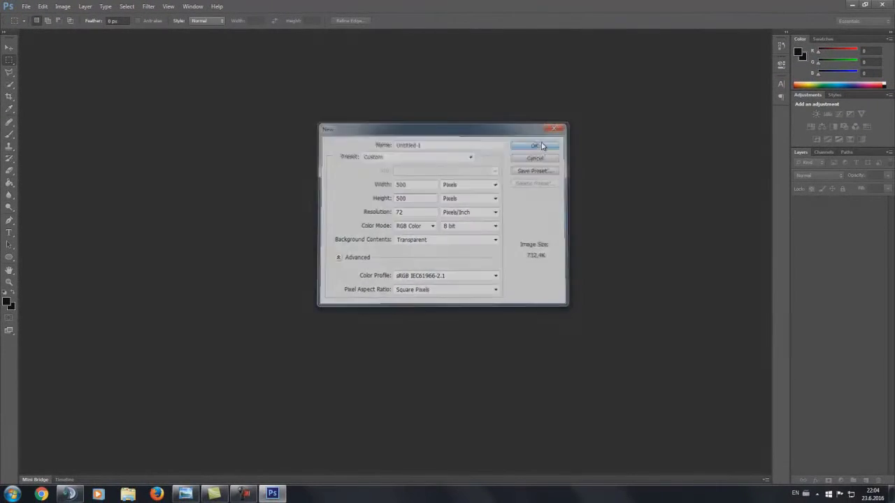
pyautogui.click(543, 144)
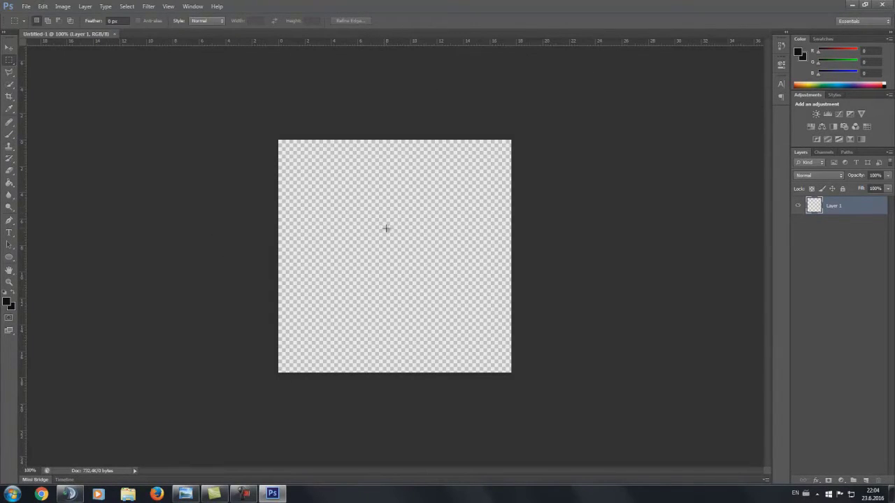
# Step: Drag the black image from the desktop onto the canvas and re-maximize Photoshop
pyautogui.click(864, 7)
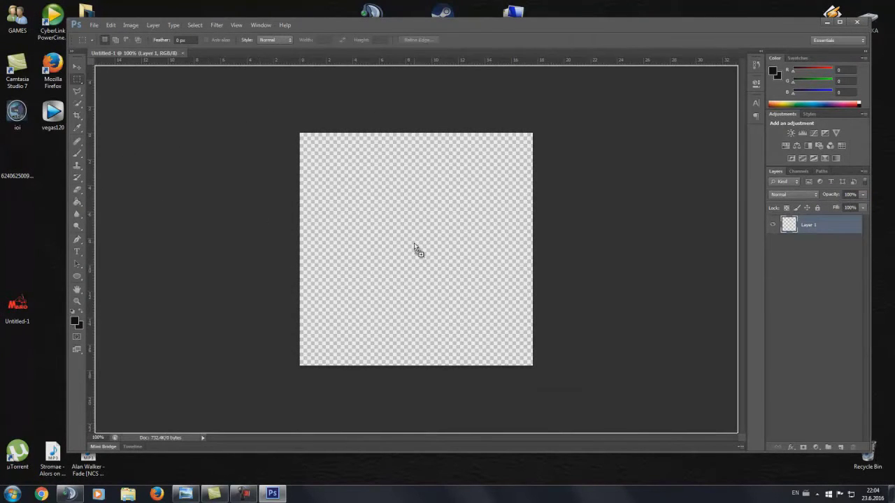
pyautogui.moveTo(414, 243); pyautogui.dragTo(414, 242)
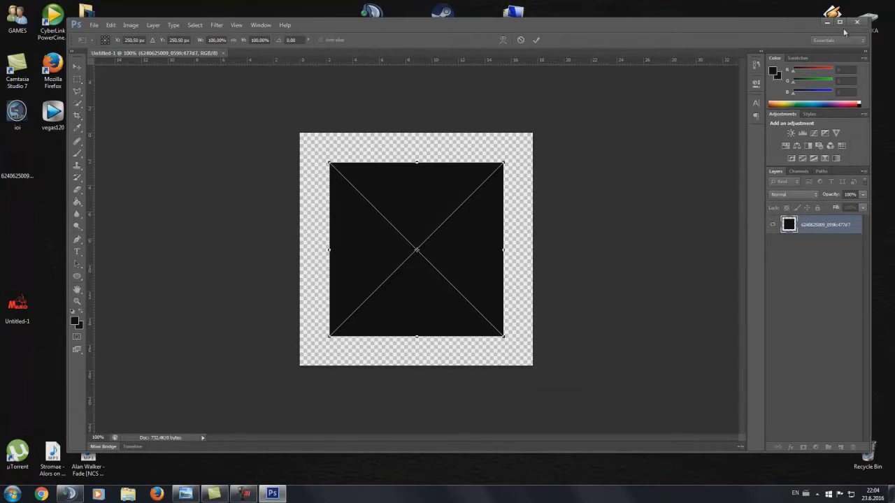
pyautogui.click(840, 22)
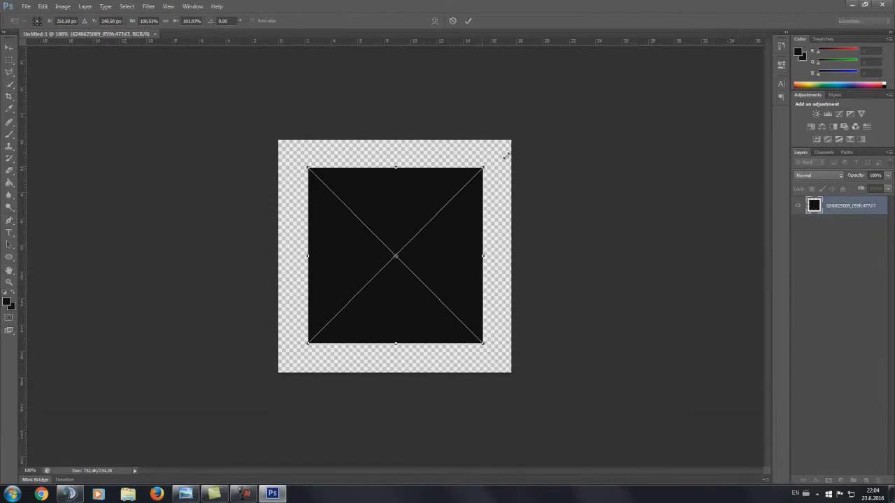
# Step: Stretch and slightly rotate the placed black image over the whole canvas, then commit it
pyautogui.moveTo(511, 140); pyautogui.dragTo(528, 130)
pyautogui.moveTo(308, 344); pyautogui.dragTo(256, 395)
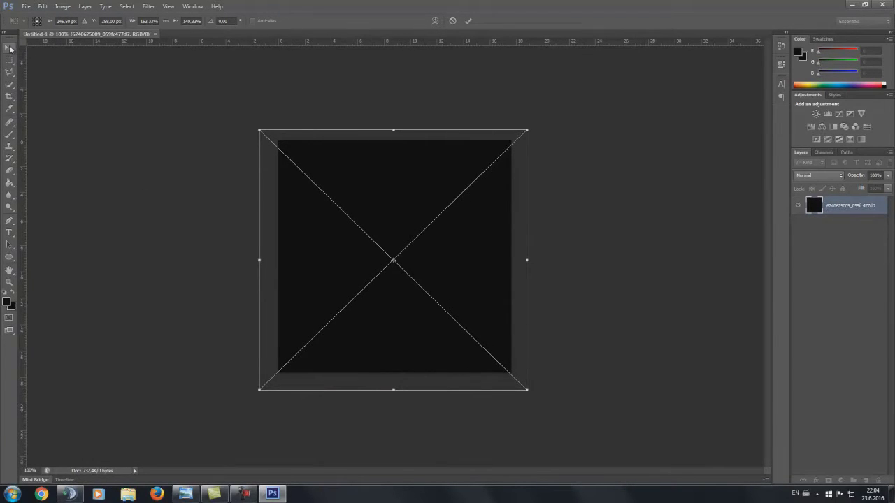
pyautogui.moveTo(529, 90); pyautogui.dragTo(530, 90)
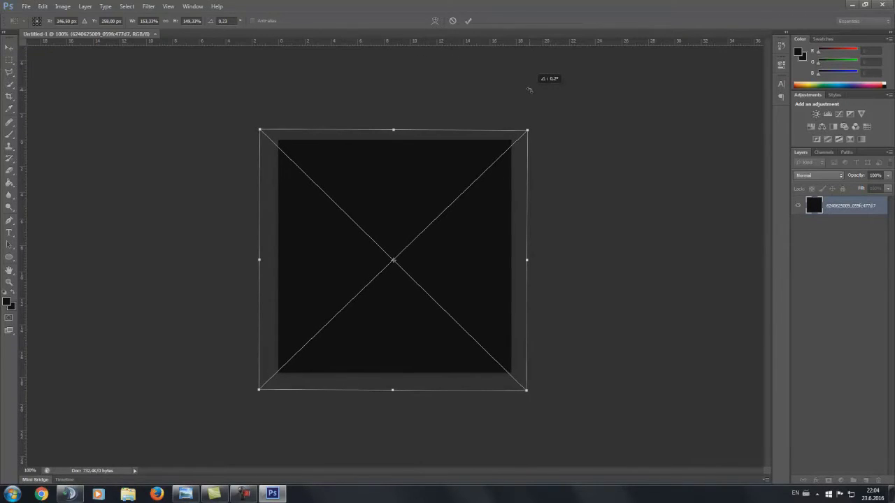
pyautogui.click(9, 48)
pyautogui.click(401, 185)
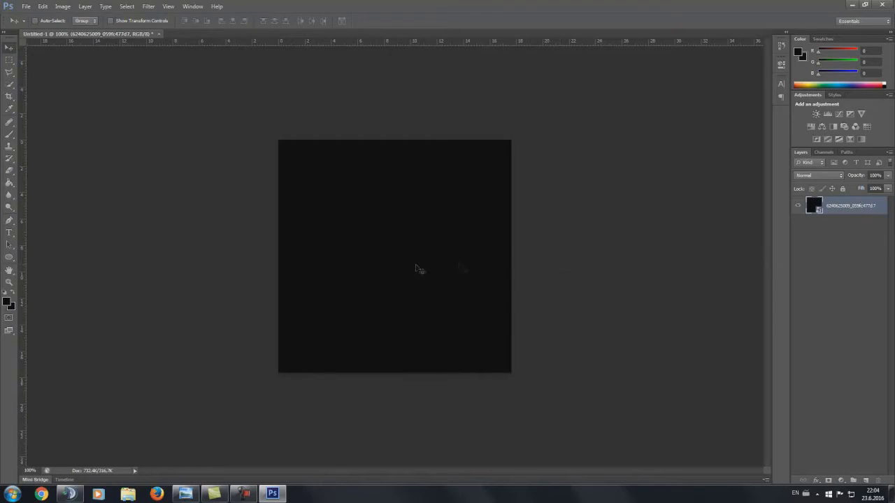
pyautogui.click(9, 235)
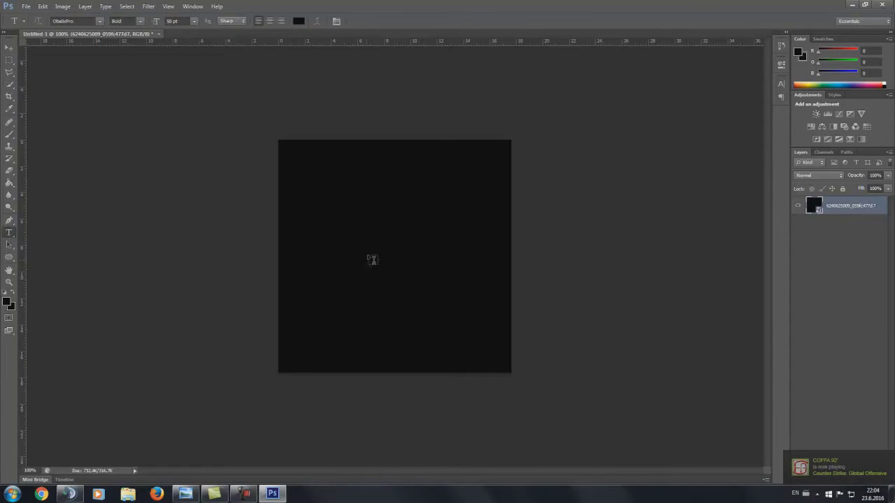
# Step: Add a white 300 pt ObelixPro Bold letter 'T' and move it within the black square
pyautogui.click(371, 248)
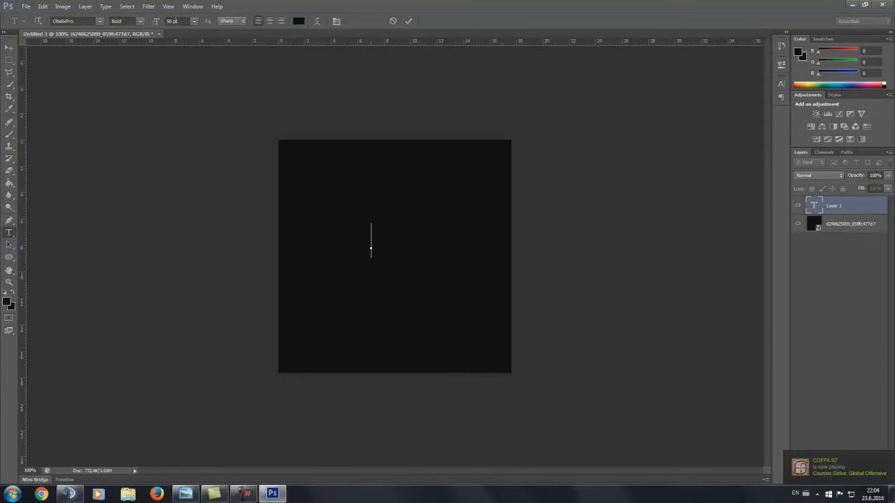
pyautogui.click(169, 22)
pyautogui.write('300')
pyautogui.press('Return')
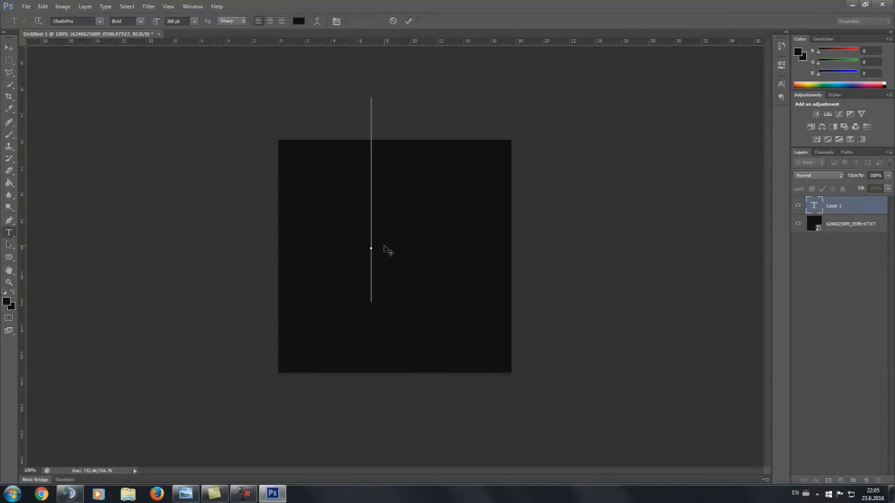
pyautogui.write('A')
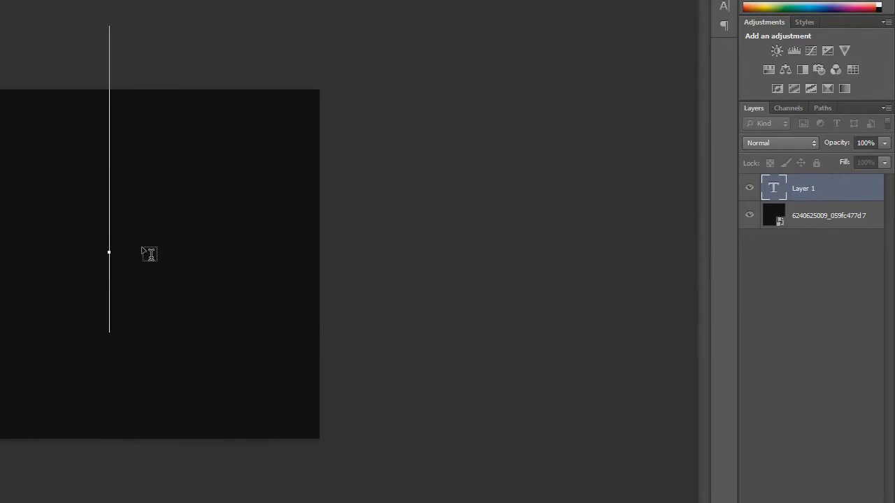
pyautogui.write('T')
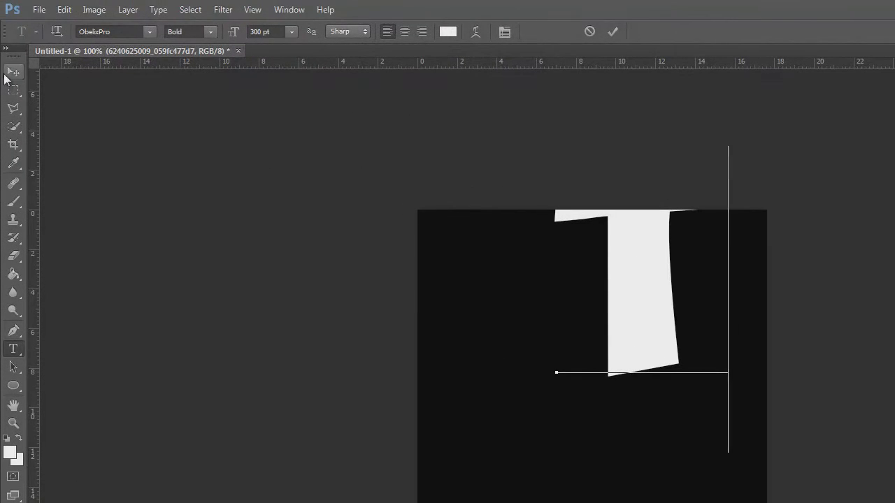
pyautogui.click(13, 71)
pyautogui.moveTo(649, 280); pyautogui.dragTo(593, 388)
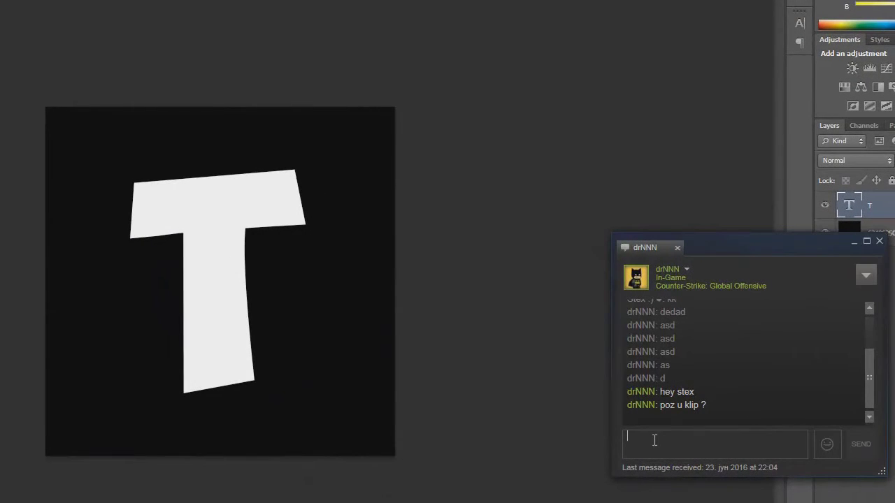
# Step: Send three Steam chat replies, including 'burazera' and 'aj sad begaj', then return to Photoshop
pyautogui.write('pozdra')
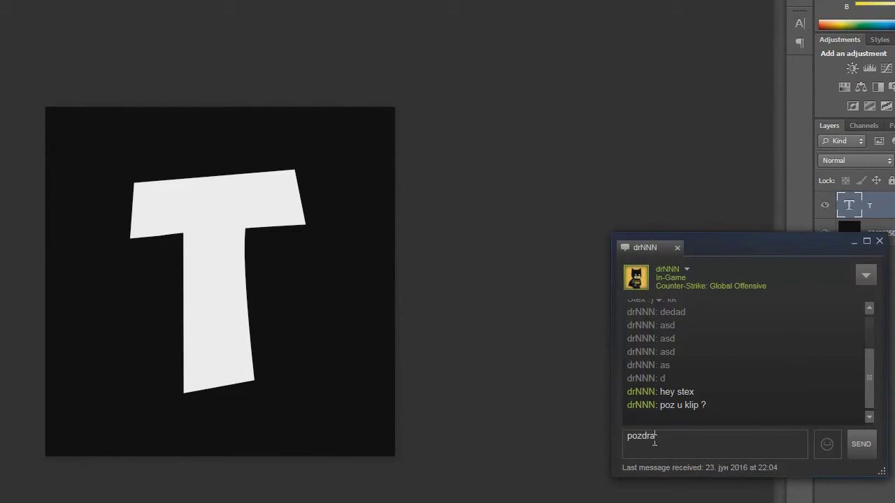
pyautogui.write('NNN')
pyautogui.press('BackSpace')
pyautogui.press('BackSpace')
pyautogui.press('BackSpace')
pyautogui.write('NN')
pyautogui.press('Return')
pyautogui.write('burazera')
pyautogui.press('Return')
pyautogui.write('aj')
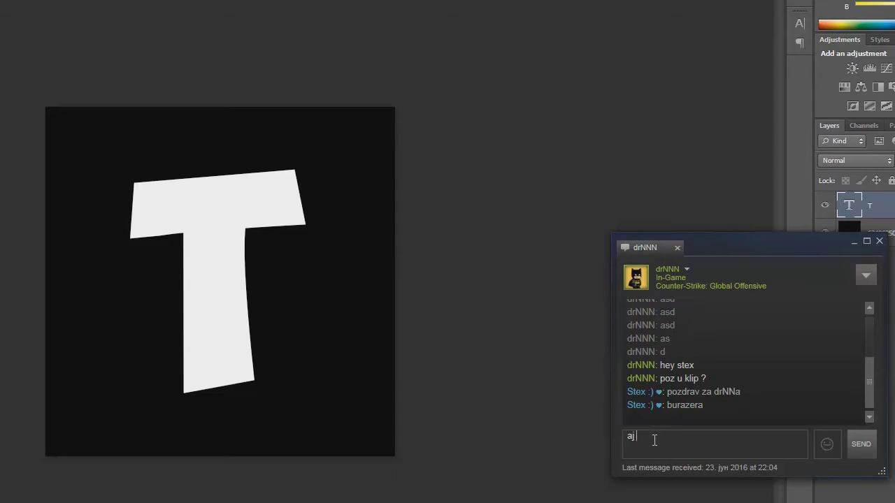
pyautogui.write(' sad begakjk')
pyautogui.press('Return')
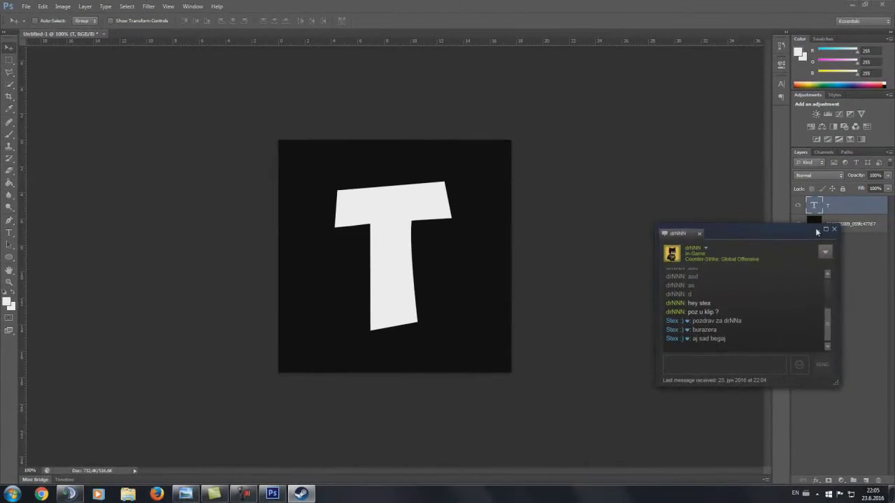
pyautogui.click(473, 260)
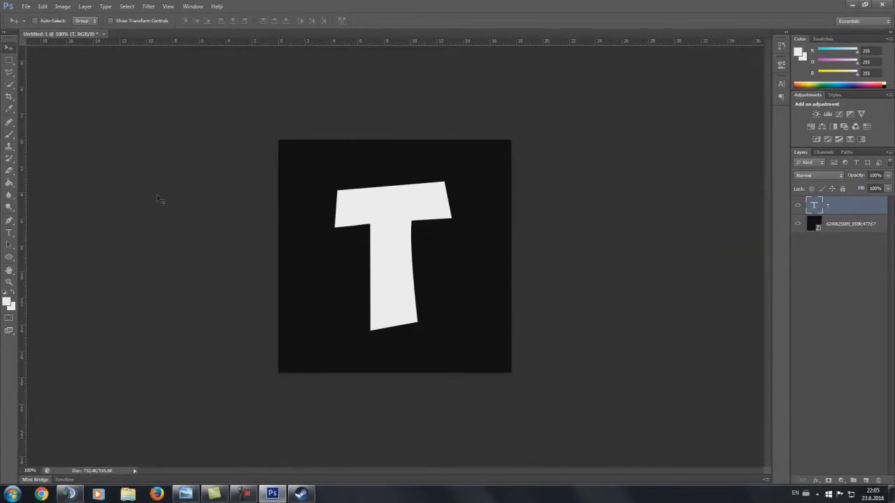
# Step: Draw a white 15 pt-stroke ellipse ring around the T, then marquee the whole canvas
pyautogui.click(9, 257)
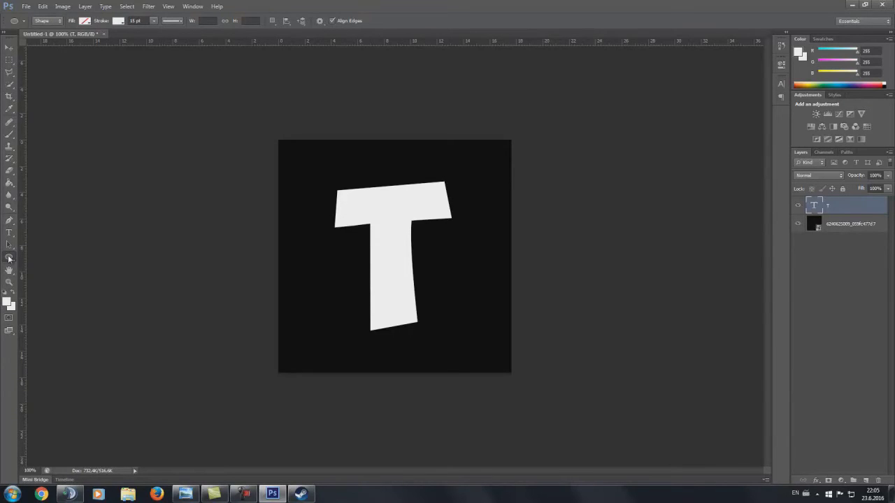
pyautogui.rightClick(11, 258)
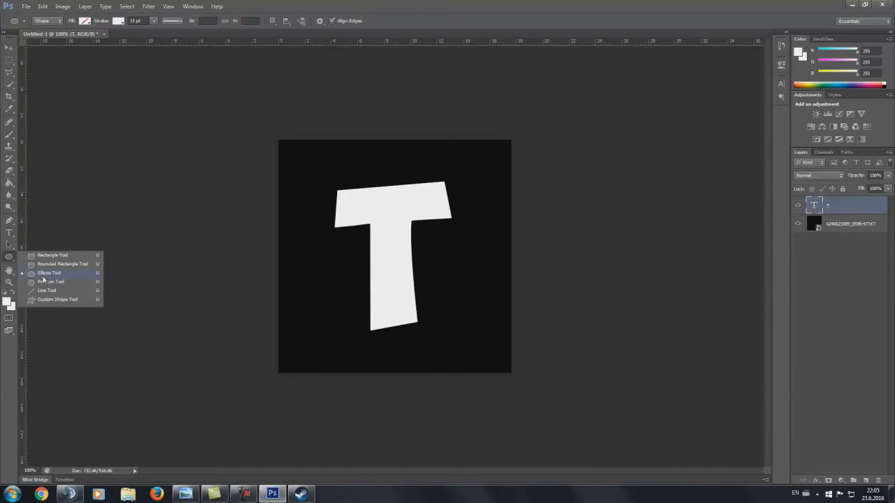
pyautogui.moveTo(308, 156)
pyautogui.mouseDown()
pyautogui.moveTo(403, 214)
pyautogui.moveTo(485, 352)
pyautogui.mouseUp()
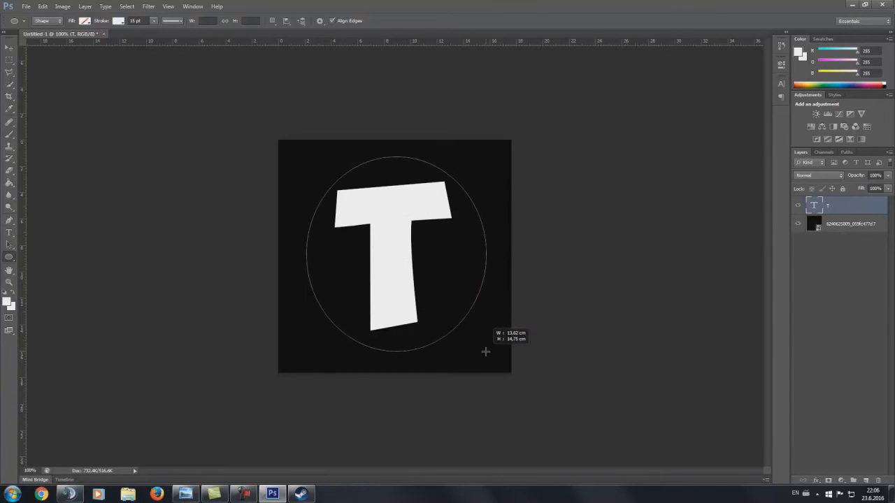
pyautogui.moveTo(485, 352); pyautogui.dragTo(485, 352)
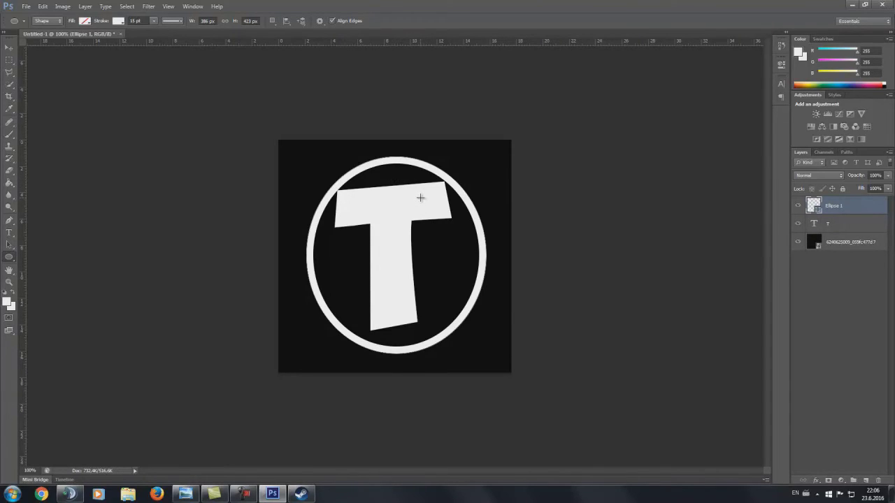
pyautogui.click(9, 48)
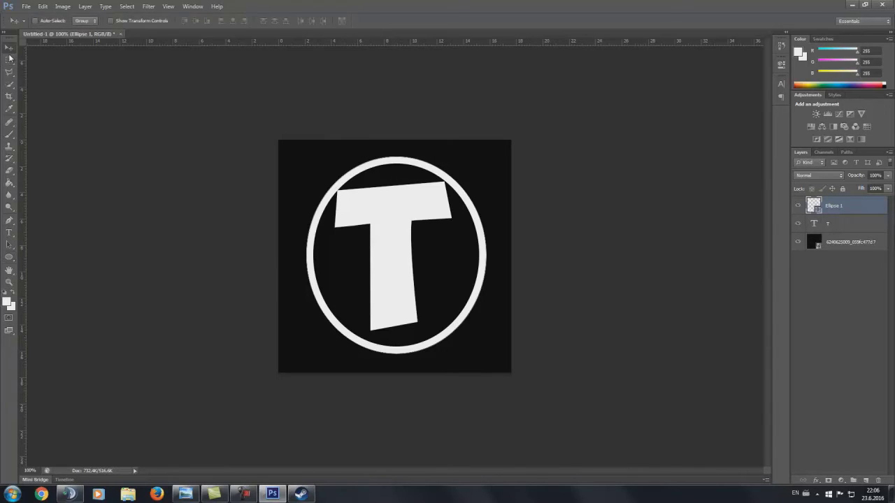
pyautogui.moveTo(262, 116); pyautogui.dragTo(553, 384)
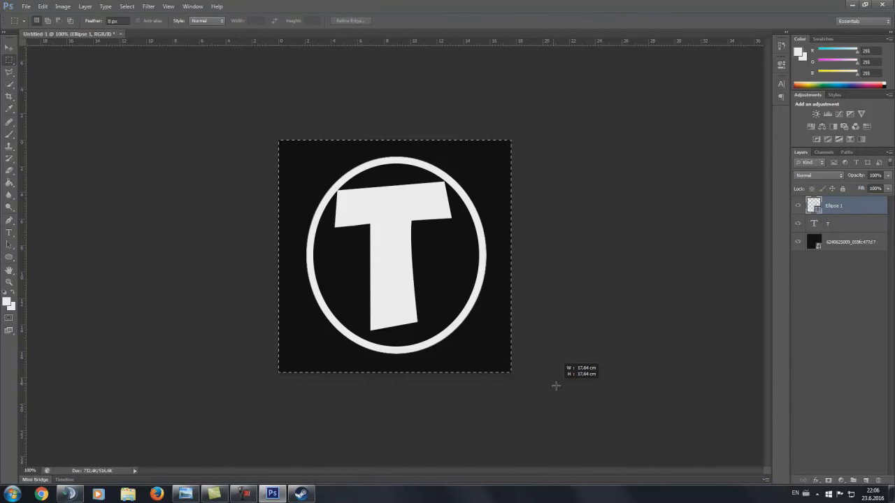
# Step: Align the Ellipse 1 layer to the selection's horizontal centers via Layer > Align Layers to Selection
pyautogui.click(63, 6)
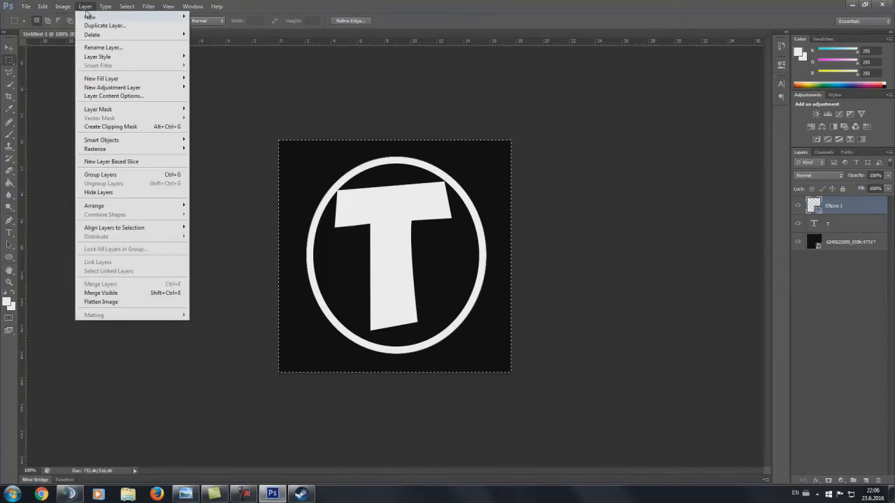
pyautogui.moveTo(85, 6)
pyautogui.moveTo(114, 227)
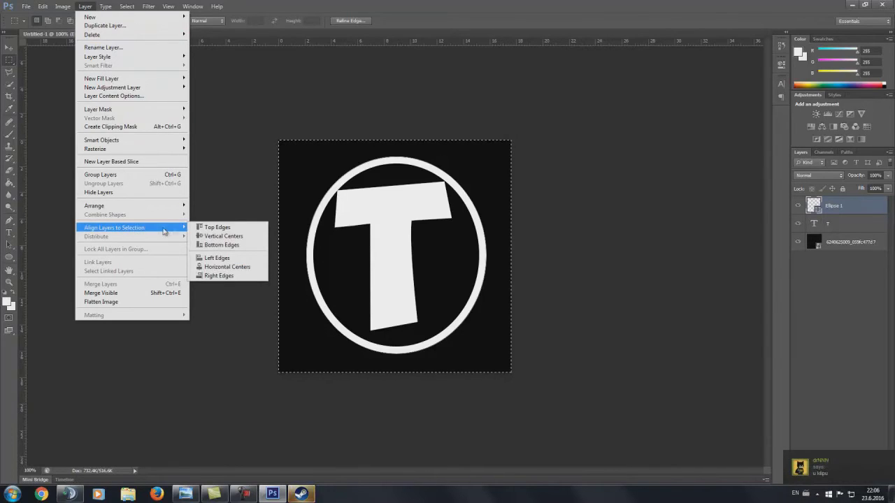
pyautogui.click(220, 242)
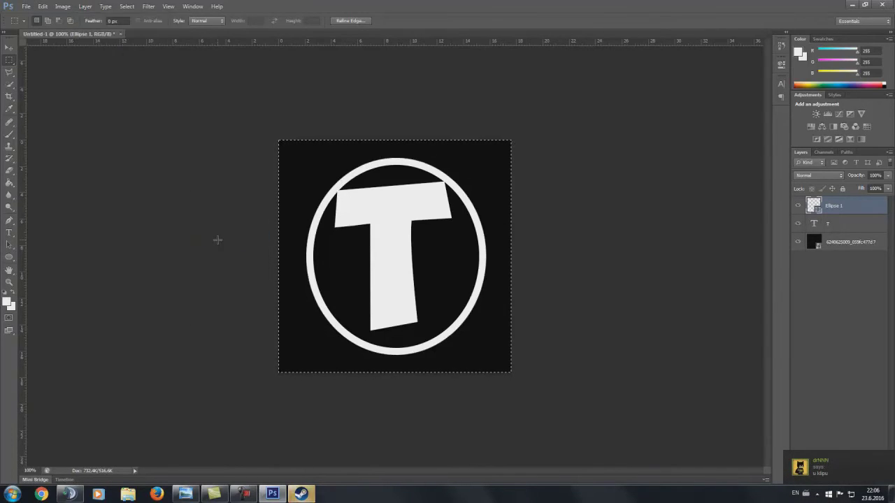
pyautogui.click(85, 6)
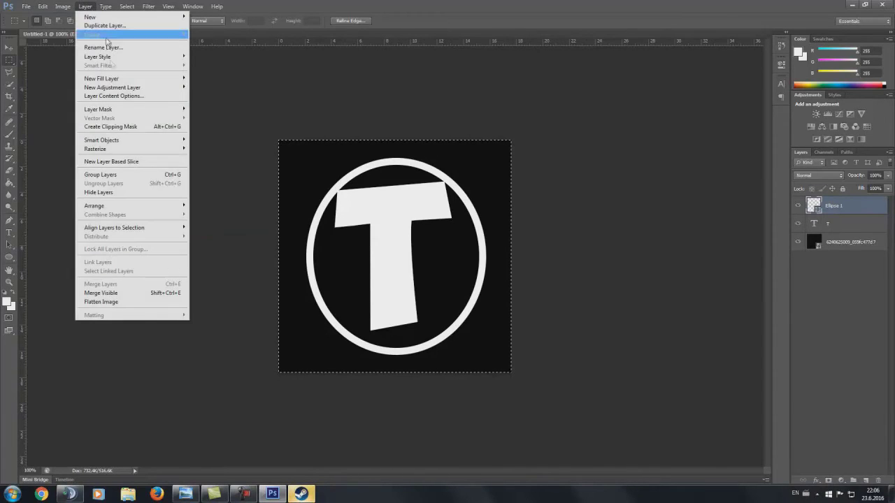
pyautogui.moveTo(114, 228)
pyautogui.click(219, 268)
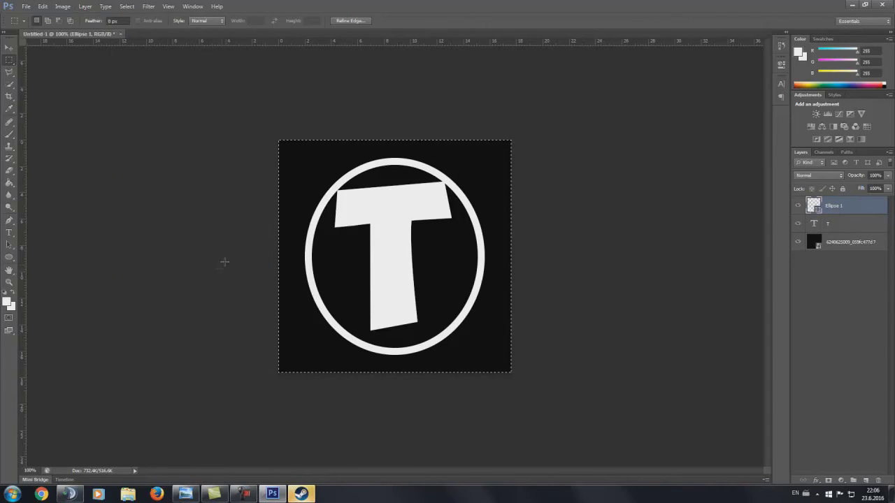
pyautogui.click(9, 48)
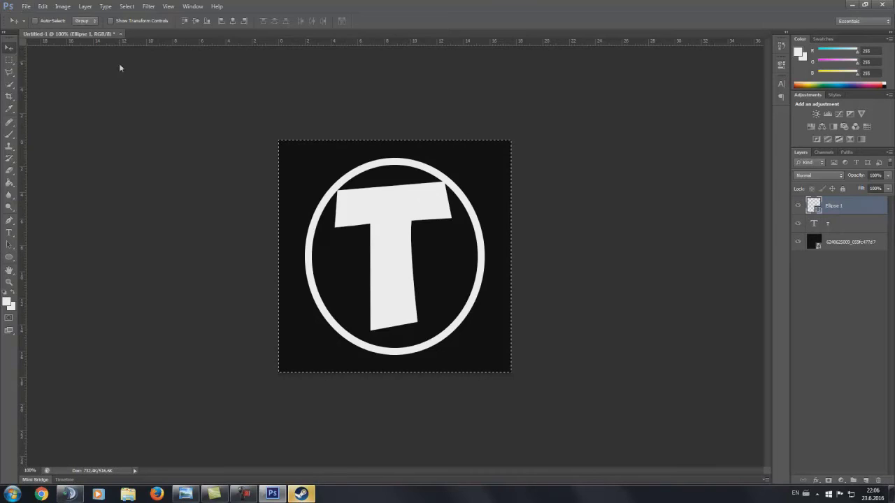
pyautogui.click(9, 59)
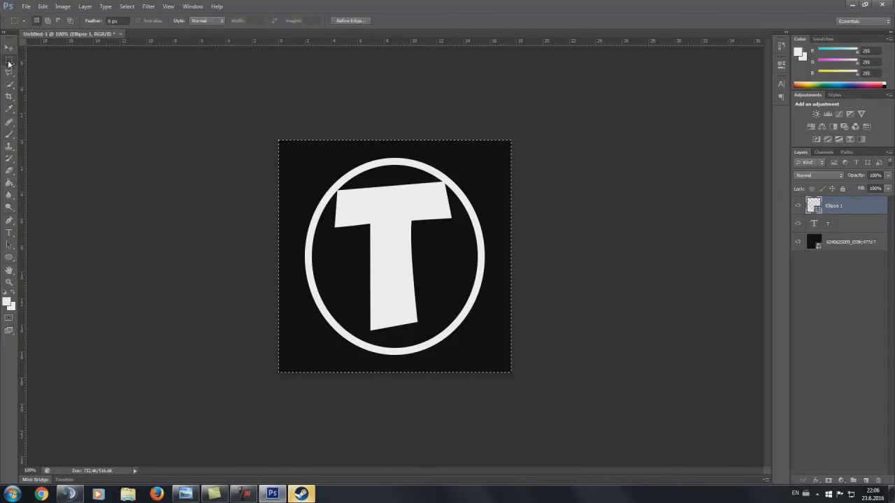
# Step: Deselect, then Flatten Image so the T, ring and black square become one Background layer
pyautogui.rightClick(378, 204)
pyautogui.click(400, 204)
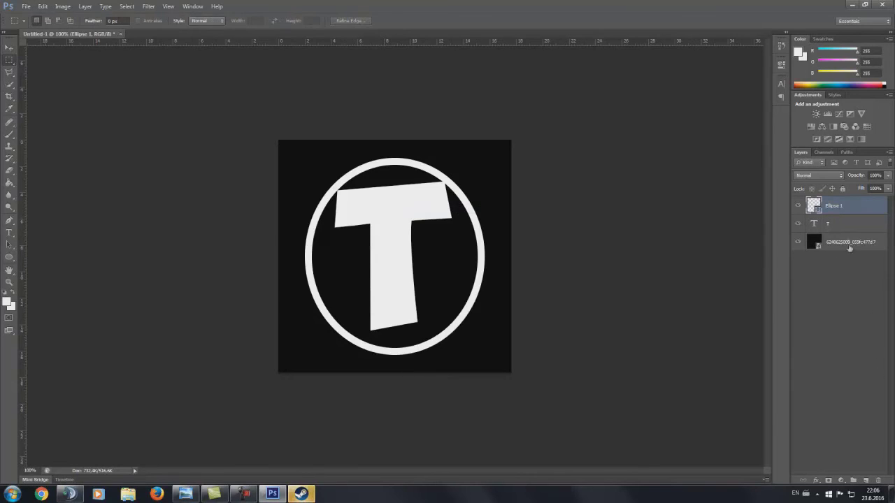
pyautogui.rightClick(843, 242)
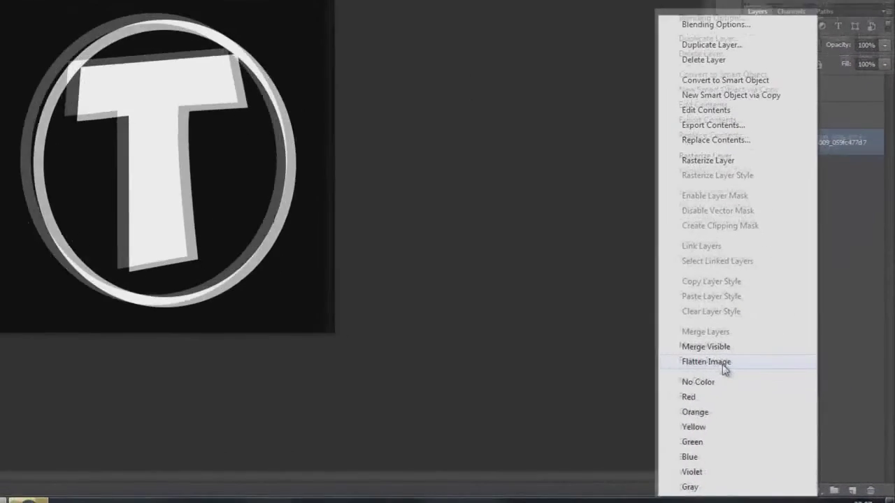
pyautogui.click(777, 396)
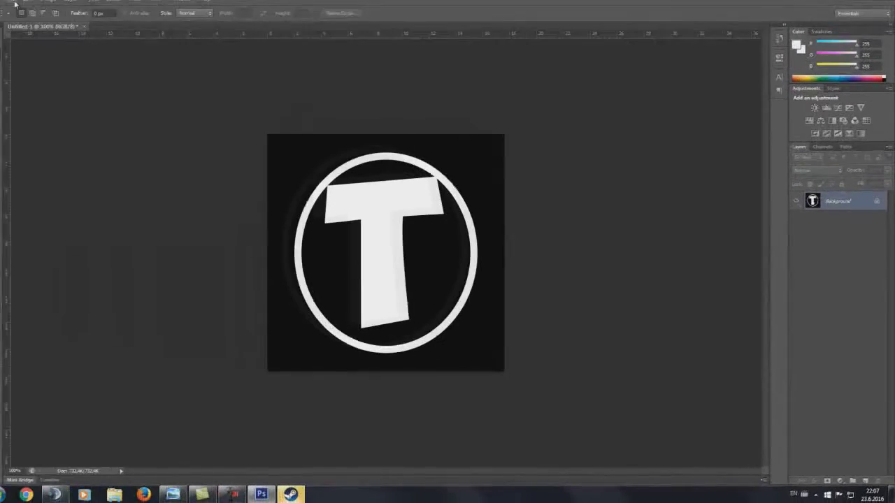
# Step: Save the logo to the desktop as JPEG 'tutorijal 1' at Maximum quality
pyautogui.click(26, 7)
pyautogui.click(45, 119)
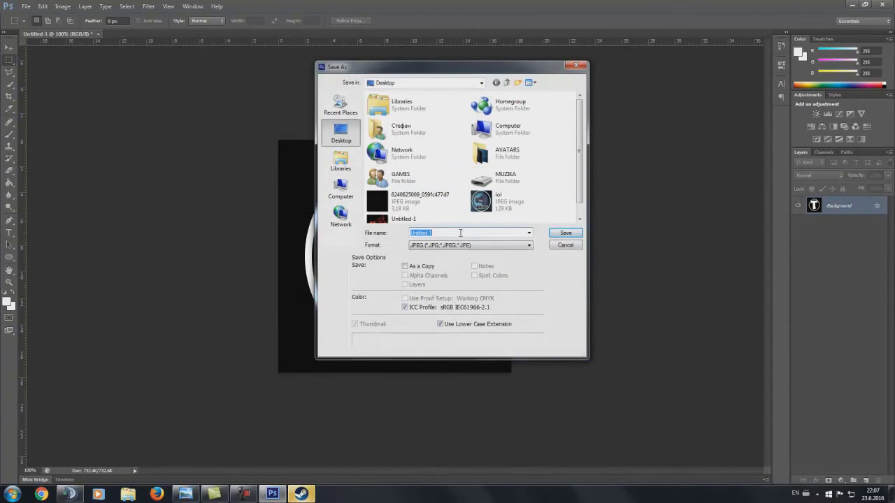
pyautogui.press('BackSpace')
pyautogui.write('tuto')
pyautogui.write('rijal 1')
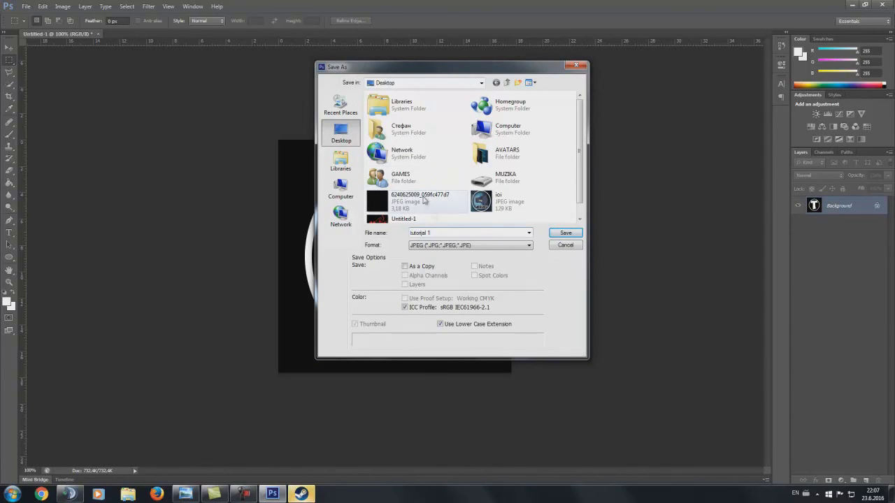
pyautogui.click(480, 247)
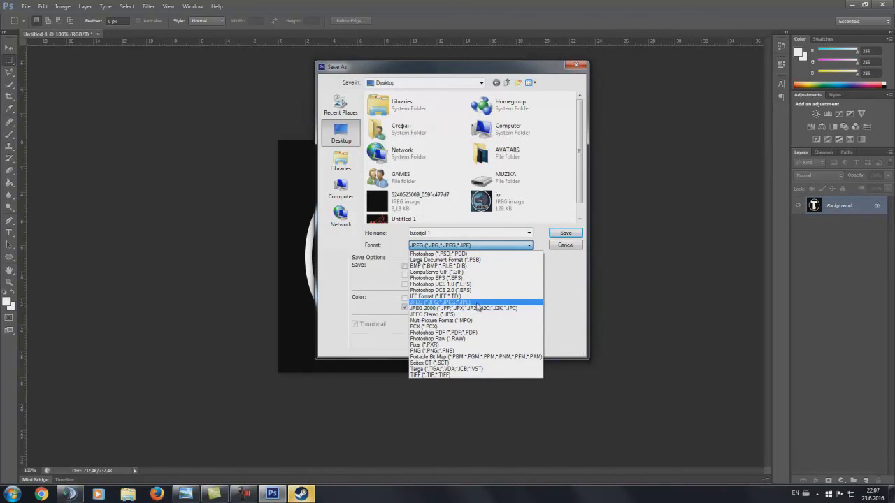
pyautogui.click(478, 304)
pyautogui.click(565, 233)
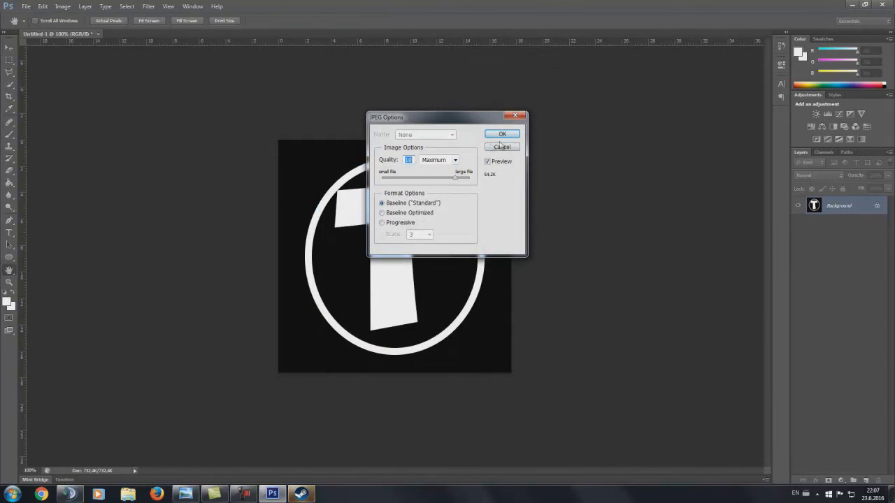
pyautogui.click(502, 134)
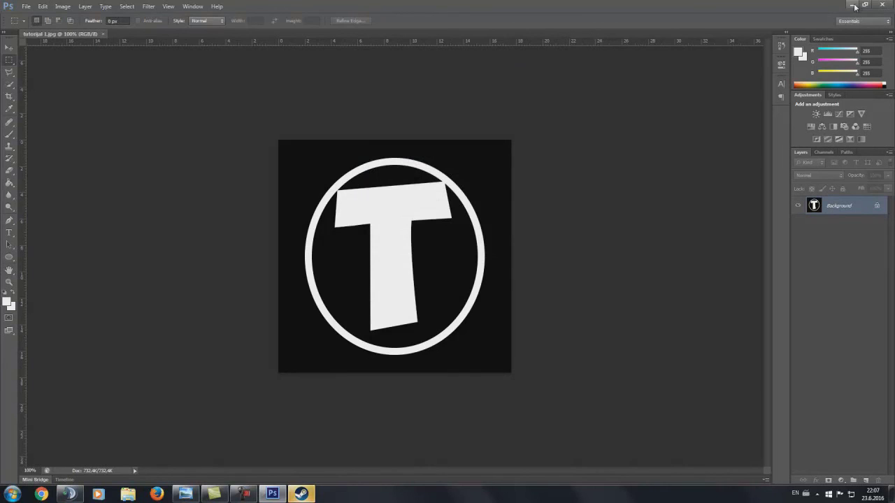
# Step: Minimize Photoshop, preview tutorijal 1 in the image viewer, and close the preview
pyautogui.click(855, 7)
pyautogui.doubleClick(27, 212)
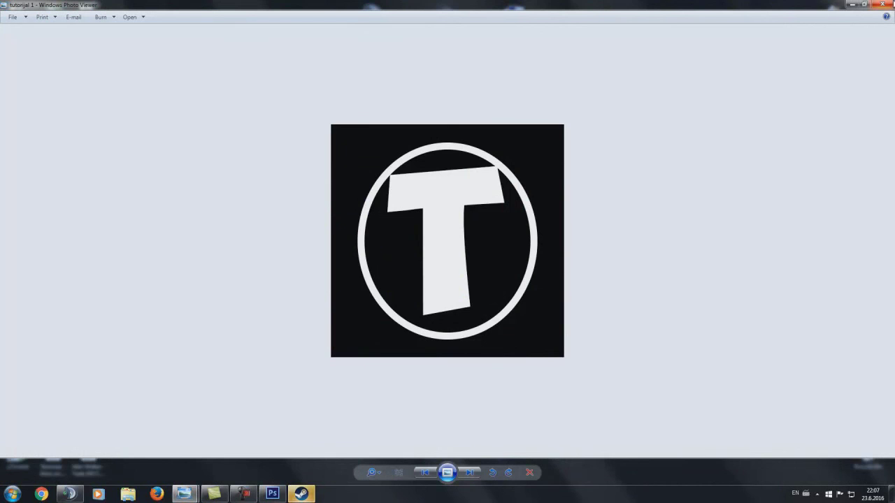
pyautogui.click(883, 4)
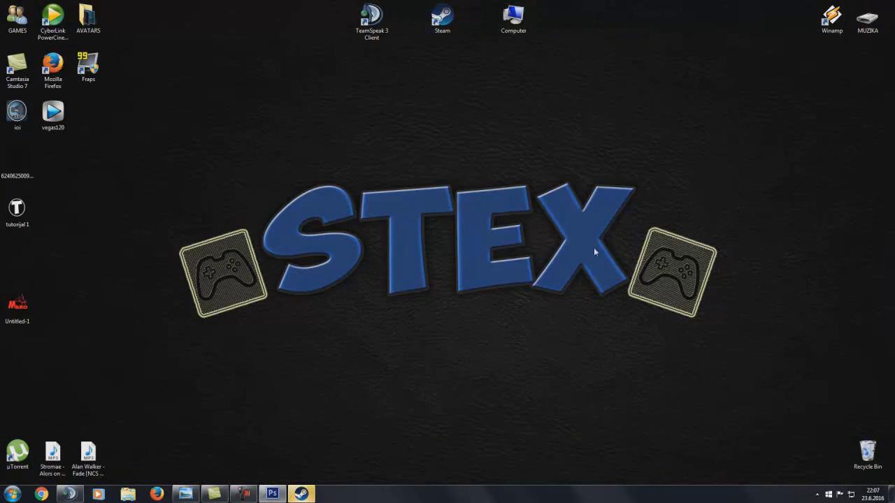